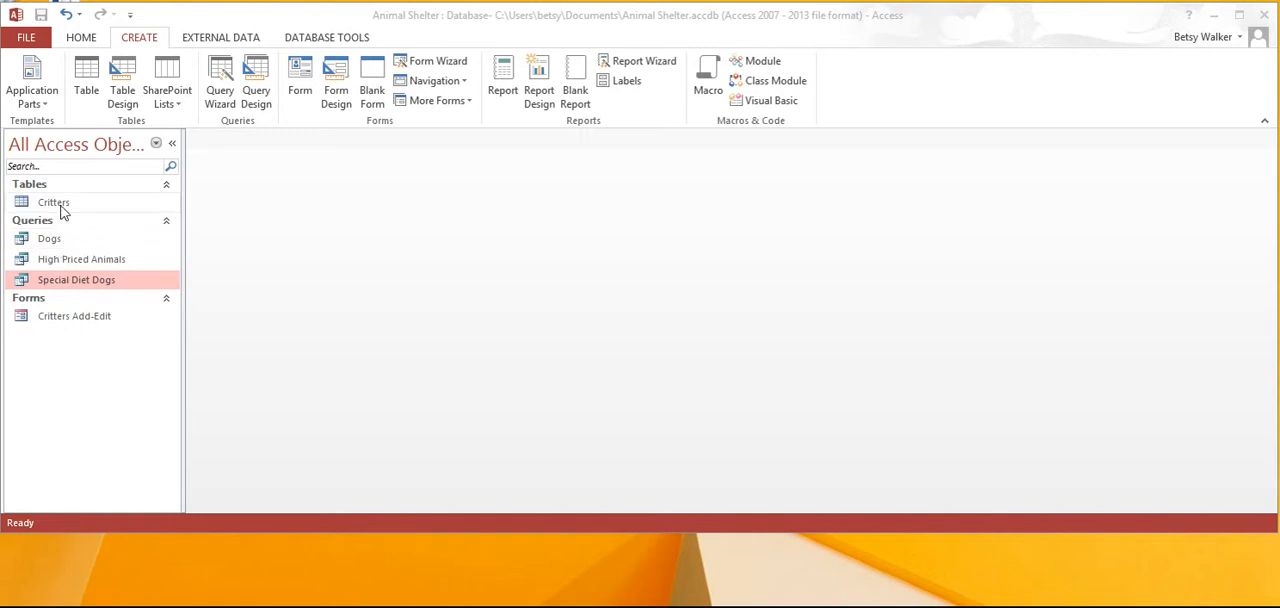
# Generate a basic report from the Critters table.
pyautogui.click(62, 205)
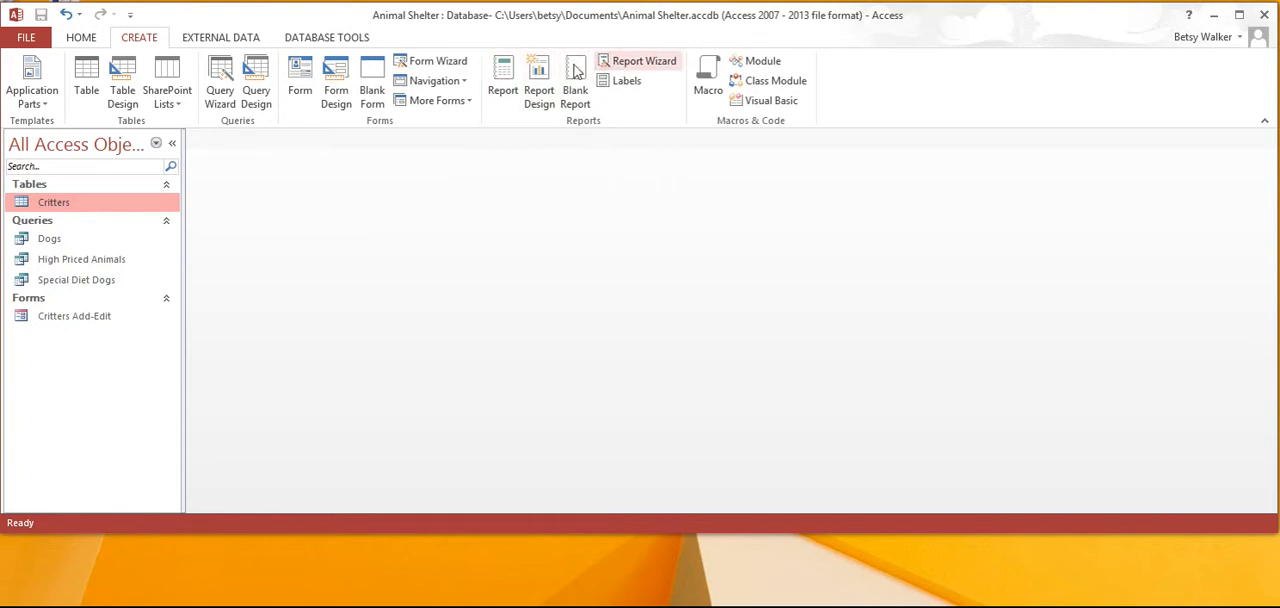
pyautogui.click(503, 78)
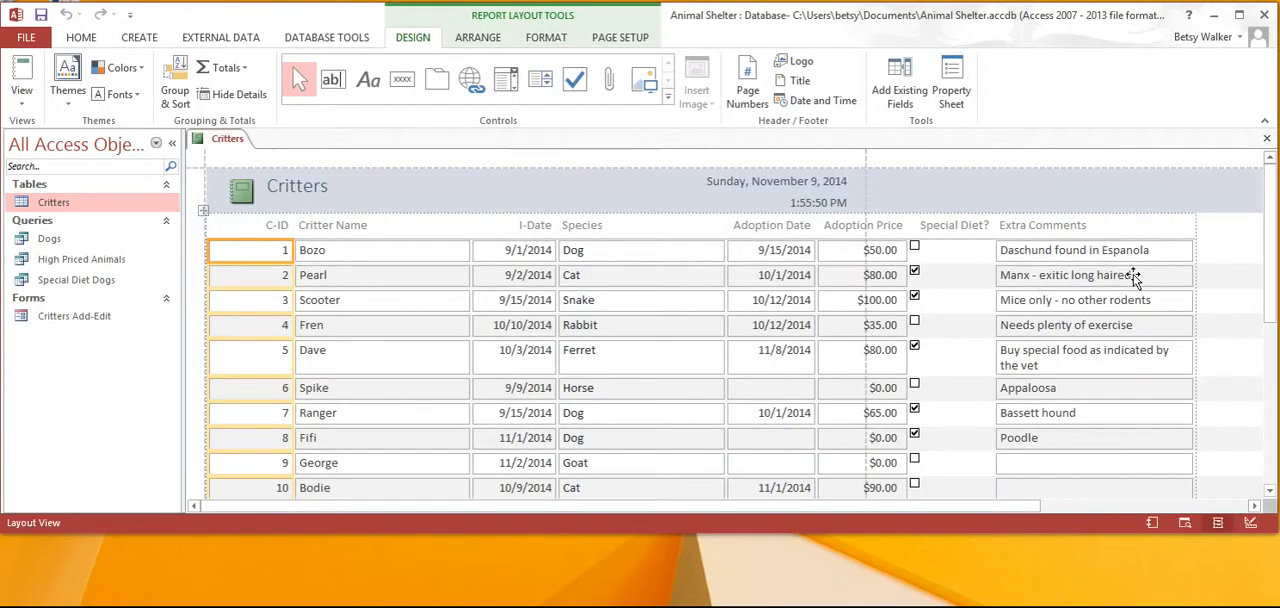
pyautogui.moveTo(1269, 252)
pyautogui.mouseDown()
pyautogui.moveTo(1270, 335)
pyautogui.moveTo(1262, 240)
pyautogui.mouseUp()
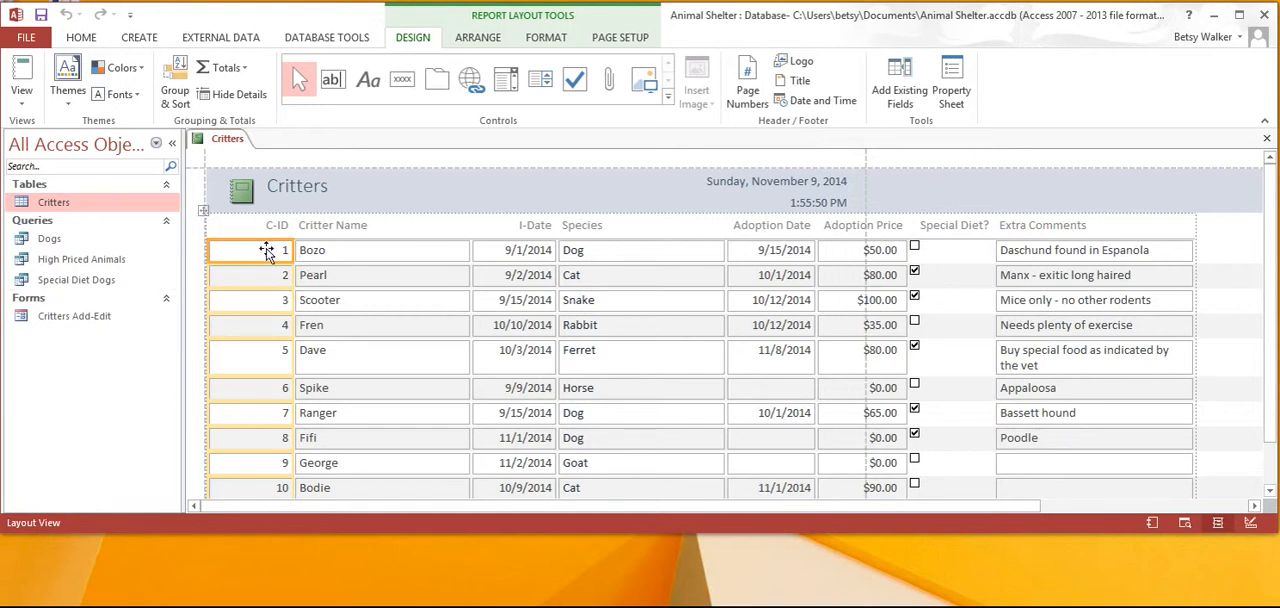
# Remove the entire I-Date column, including its heading, from the Critters report.
pyautogui.click(322, 258)
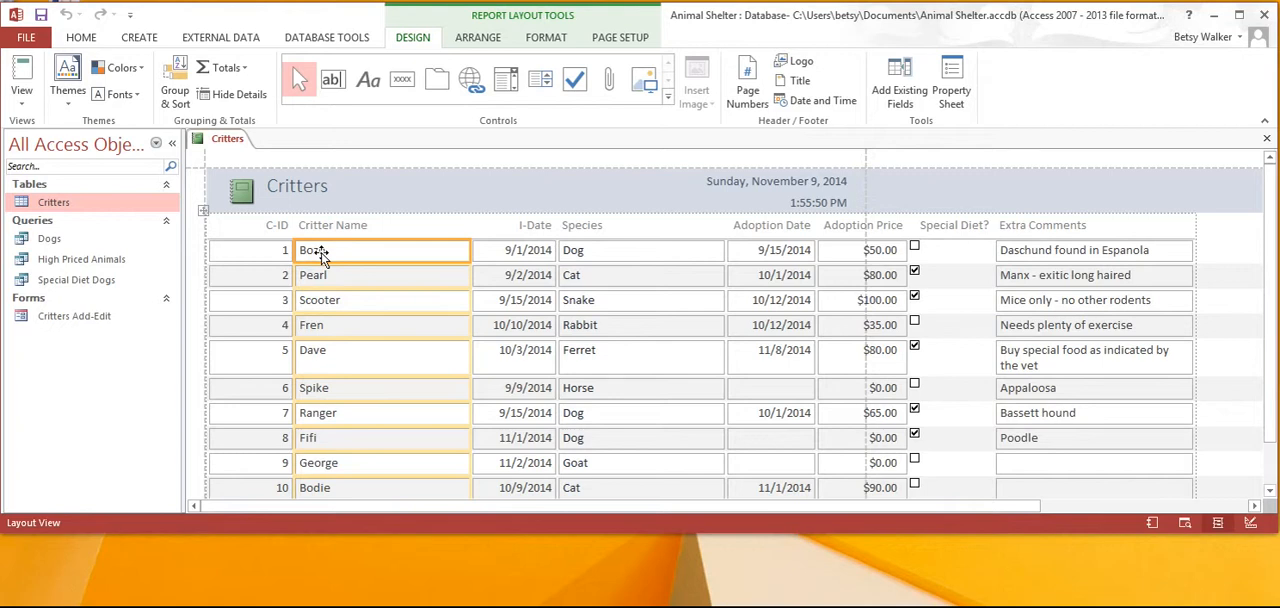
pyautogui.click(531, 225)
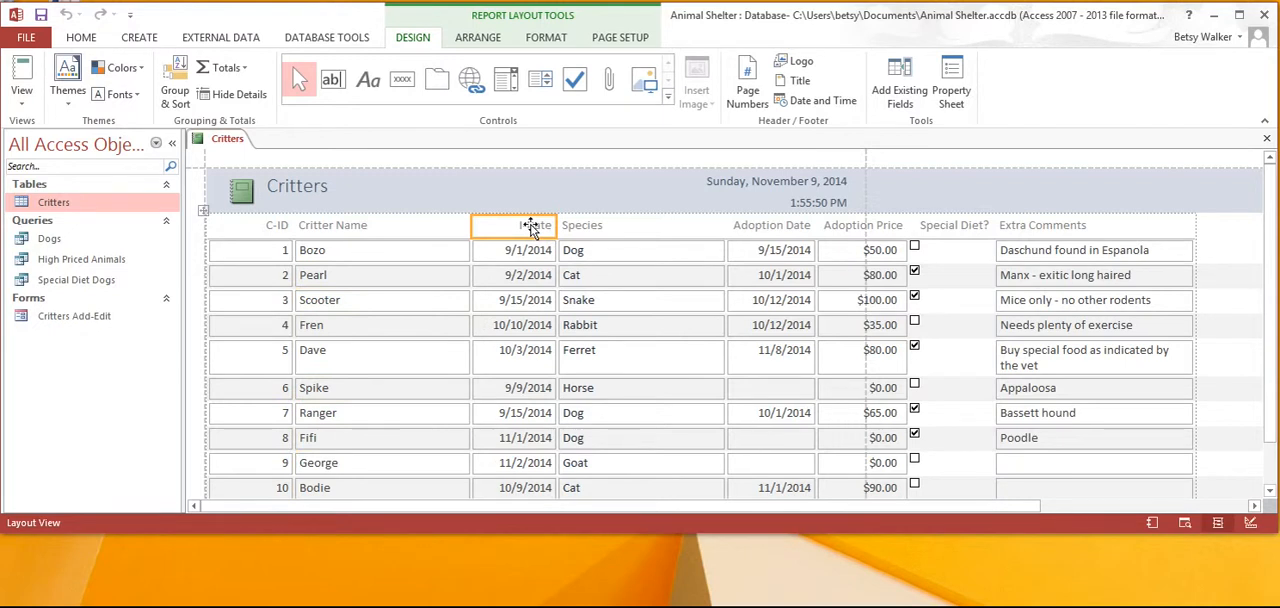
pyautogui.click(480, 38)
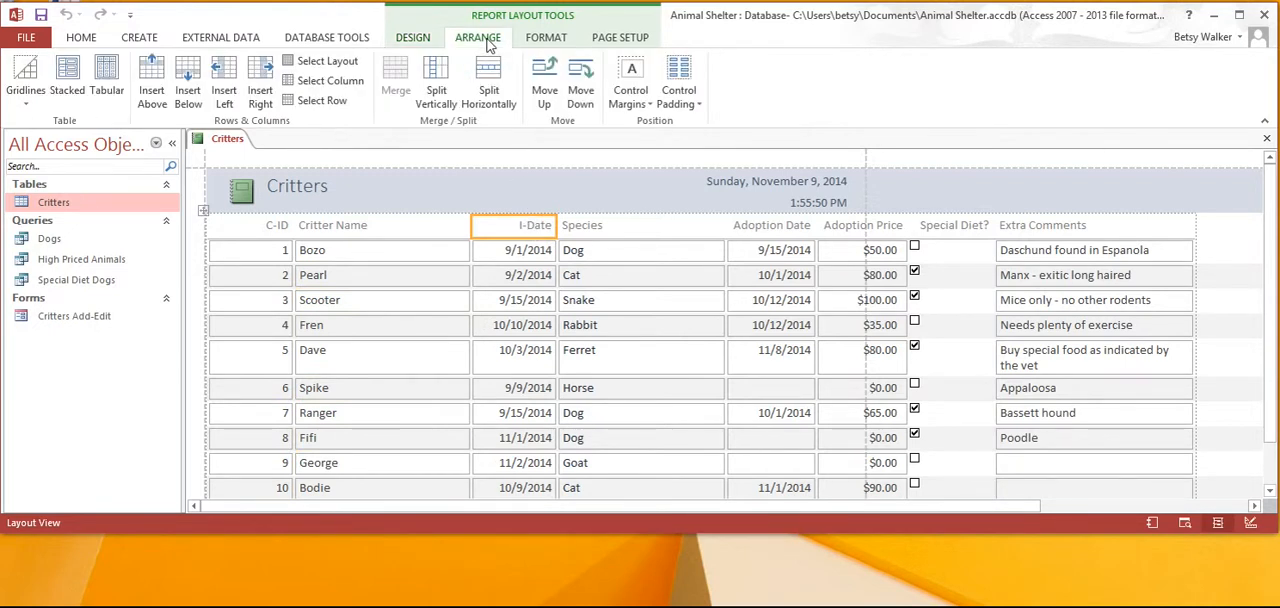
pyautogui.click(340, 88)
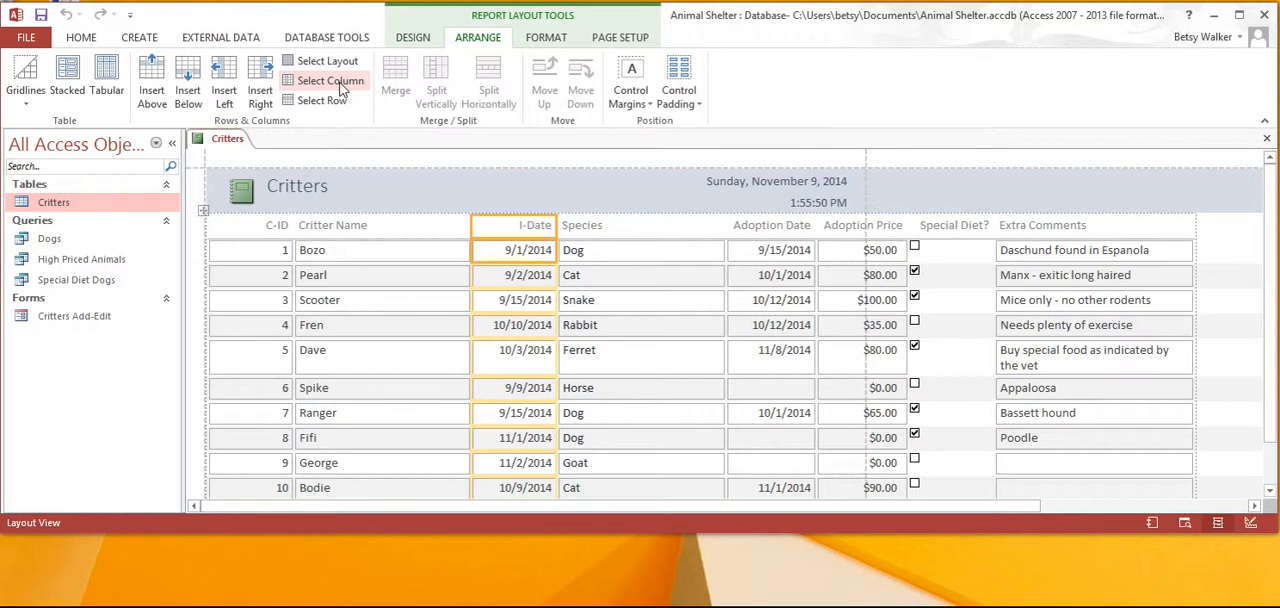
pyautogui.press('Delete')
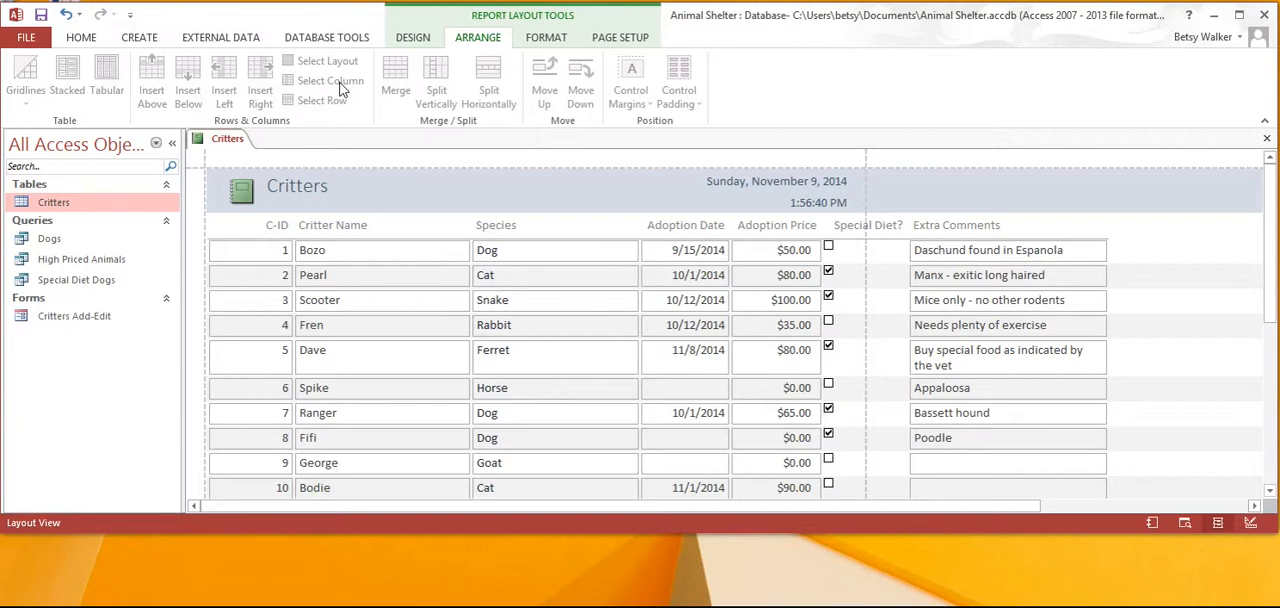
# Remove the entire Adoption Date and Adoption Price columns from the report.
pyautogui.click(484, 226)
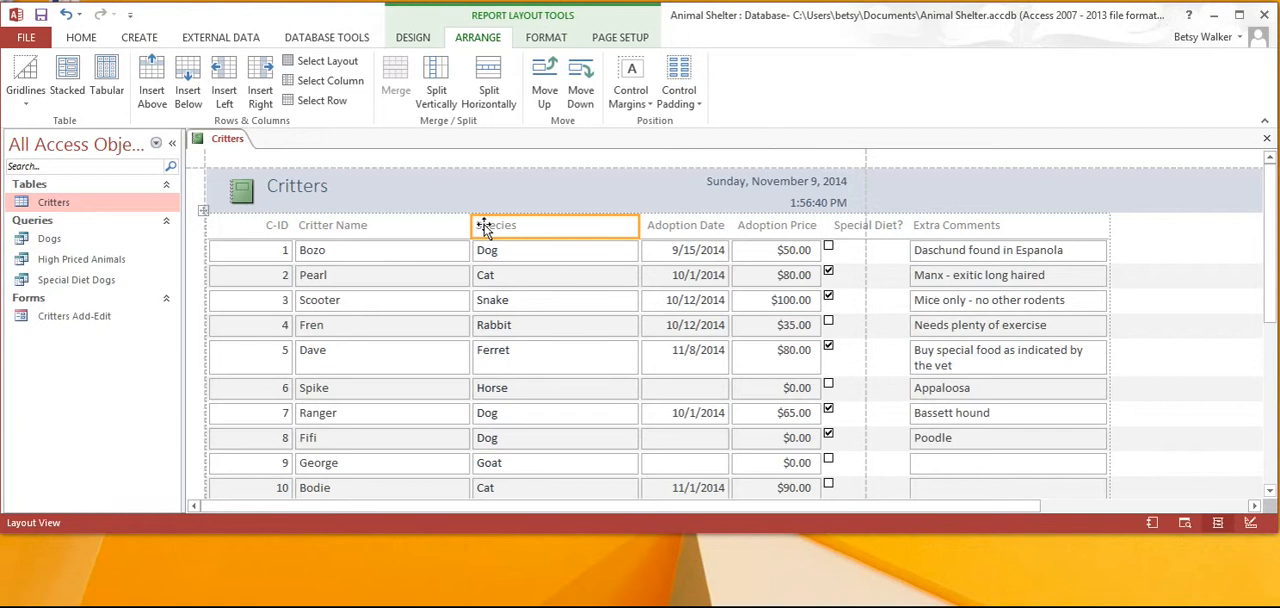
pyautogui.click(671, 230)
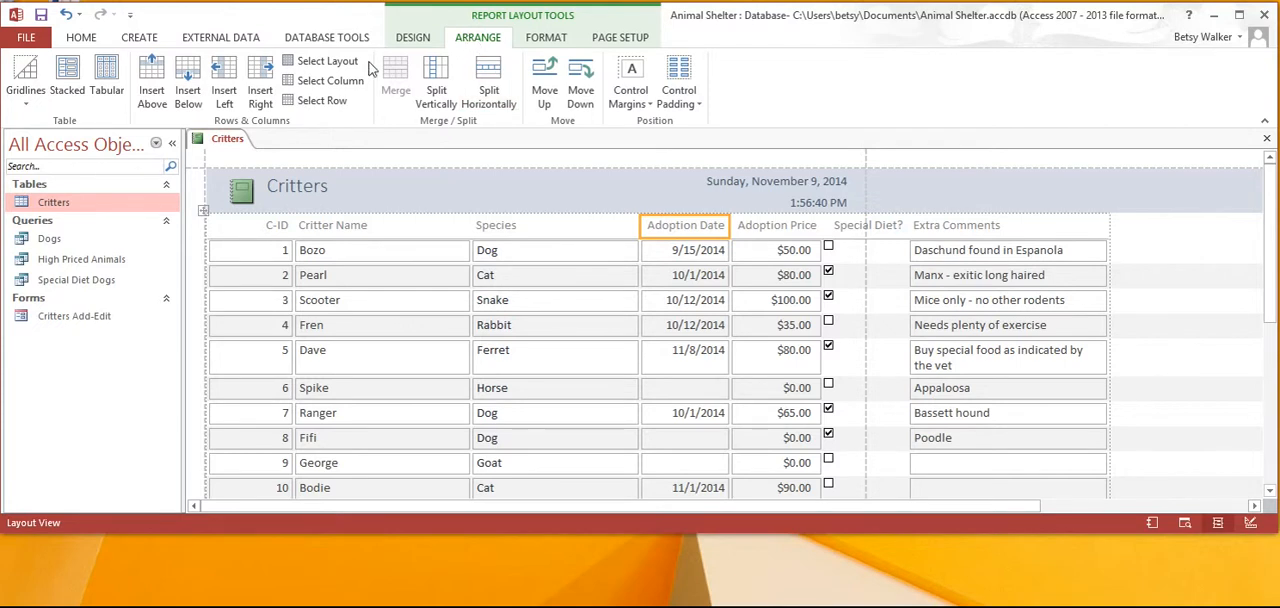
pyautogui.click(338, 82)
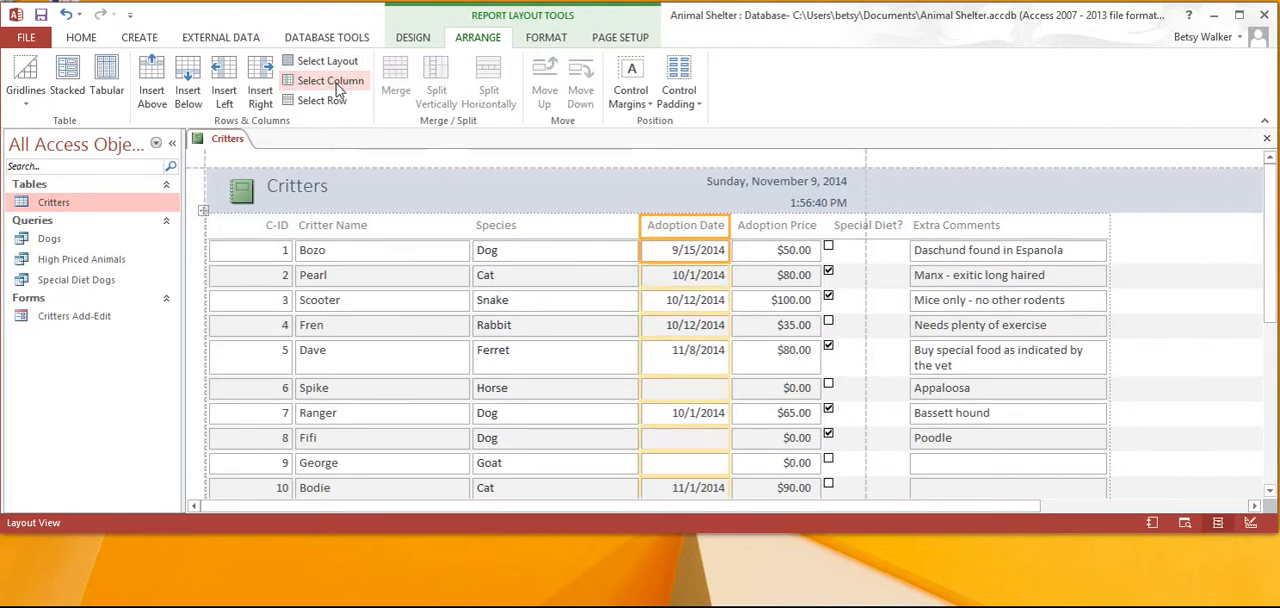
pyautogui.press('Delete')
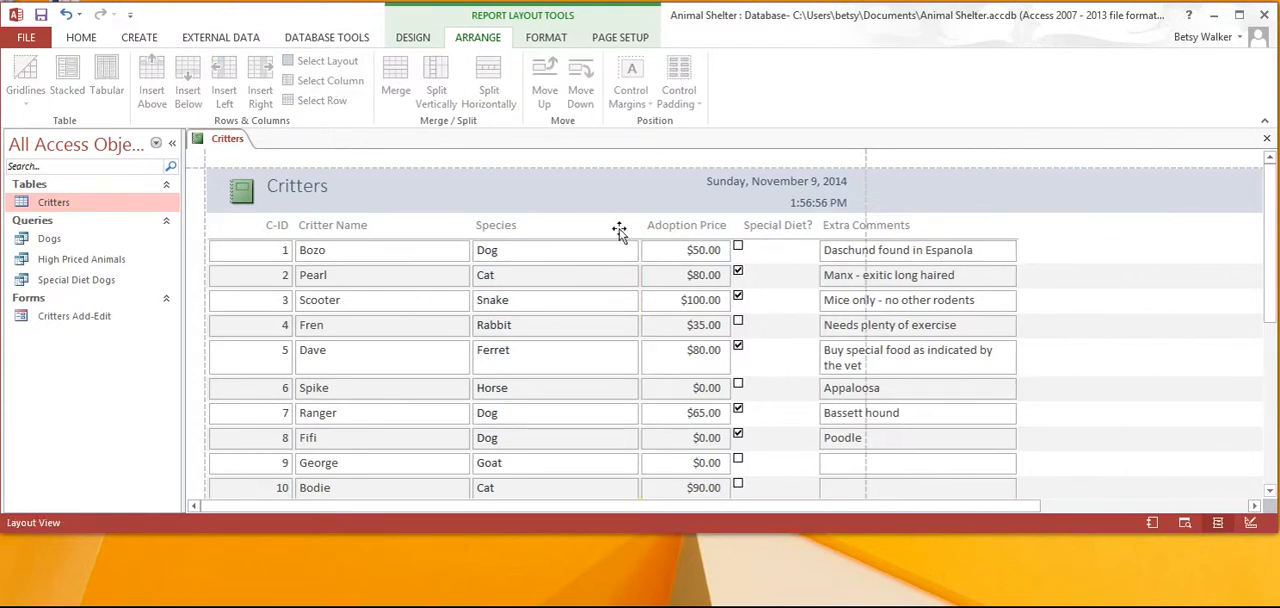
pyautogui.click(674, 228)
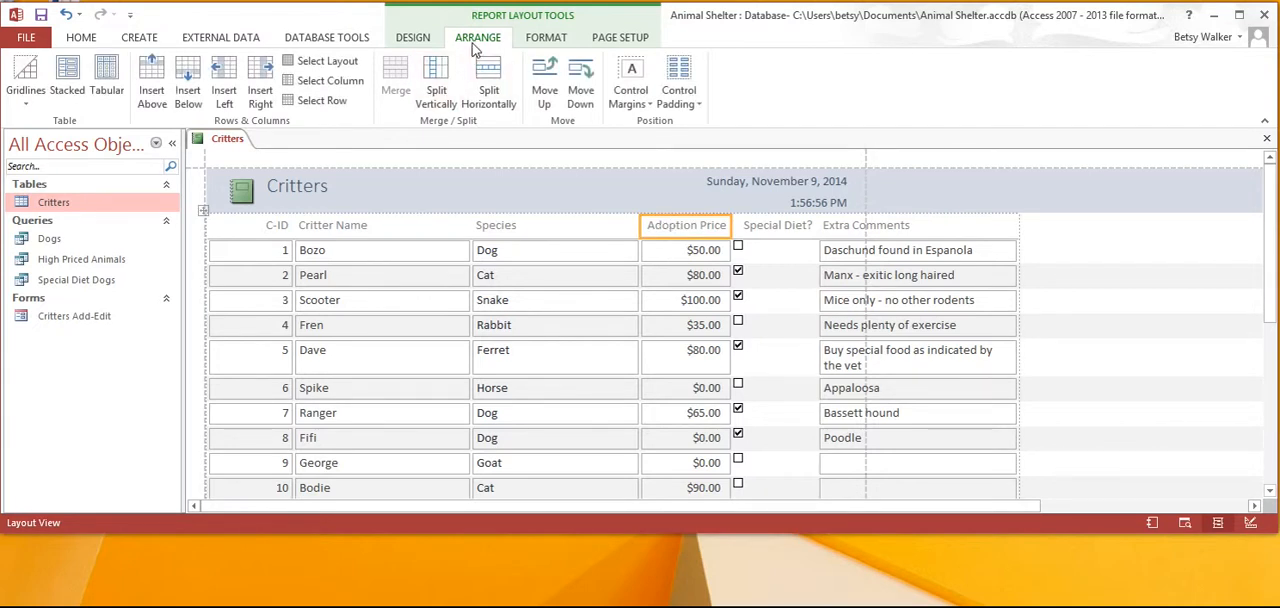
pyautogui.click(340, 88)
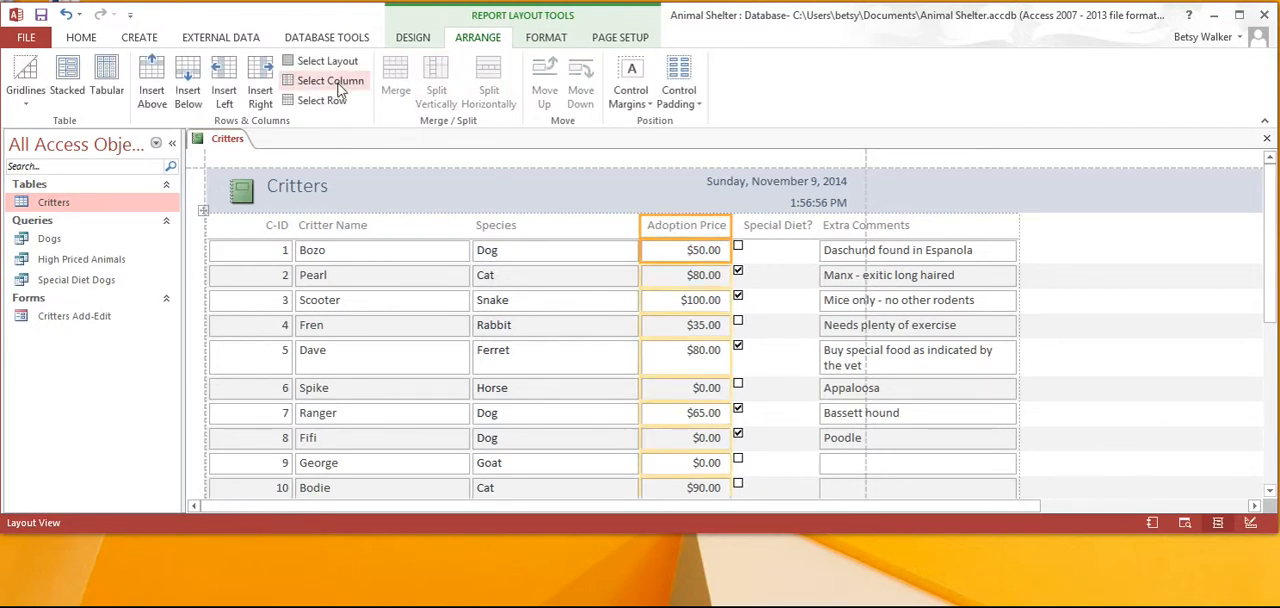
pyautogui.press('Delete')
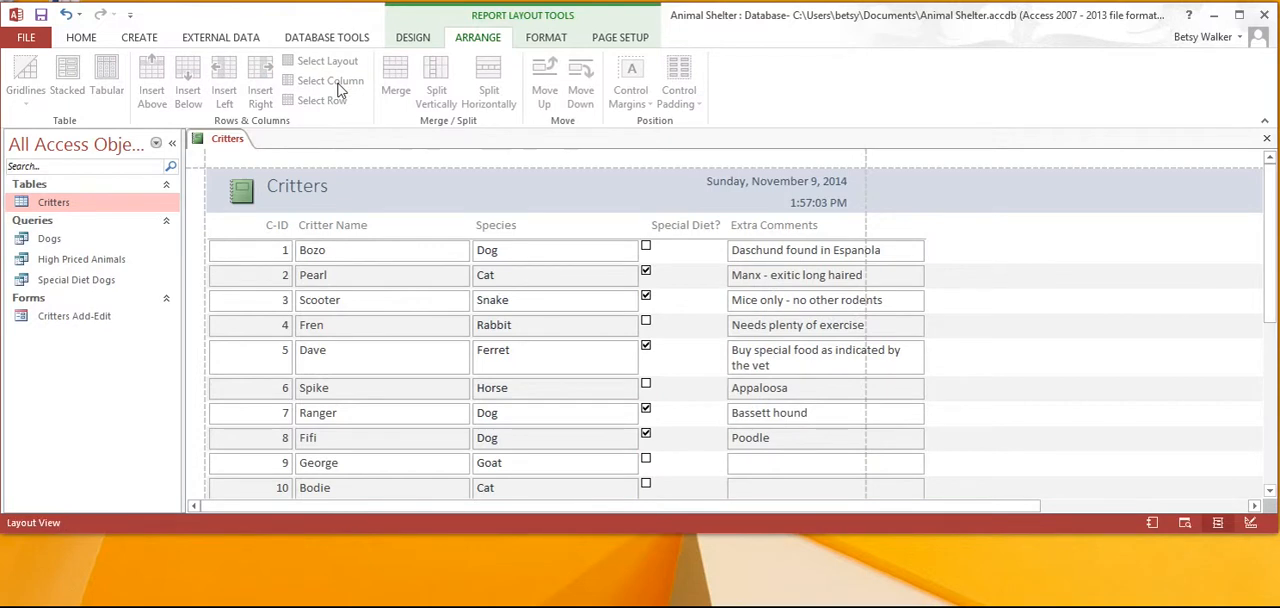
# Remove the entire Extra Comments column from the report.
pyautogui.click(773, 229)
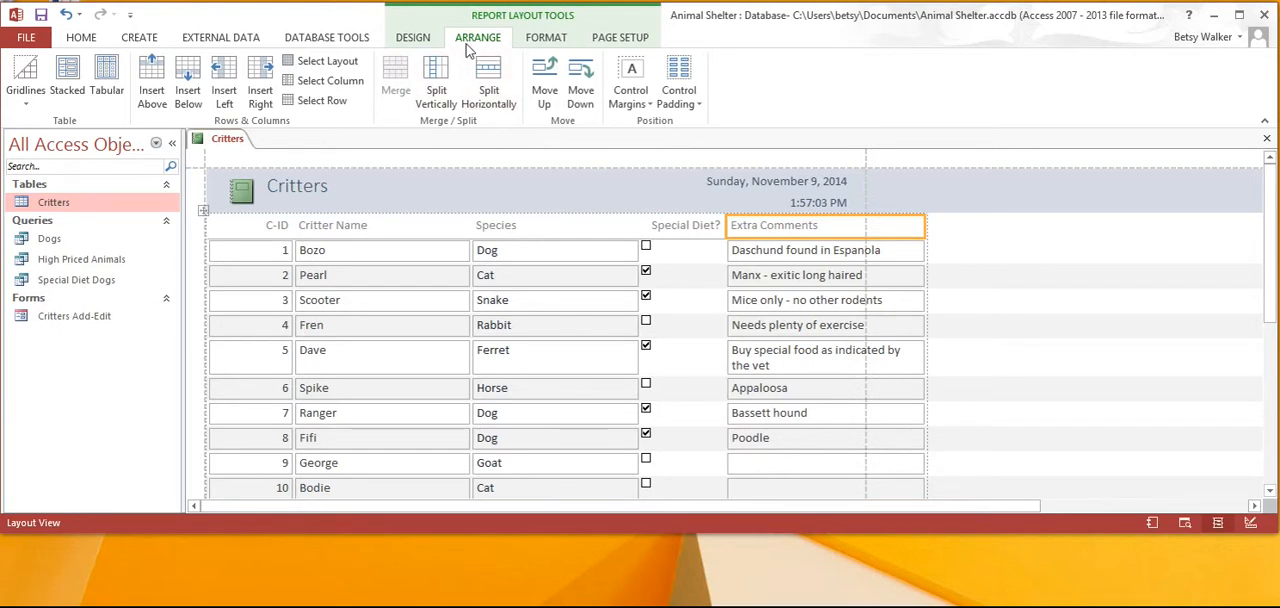
pyautogui.click(343, 86)
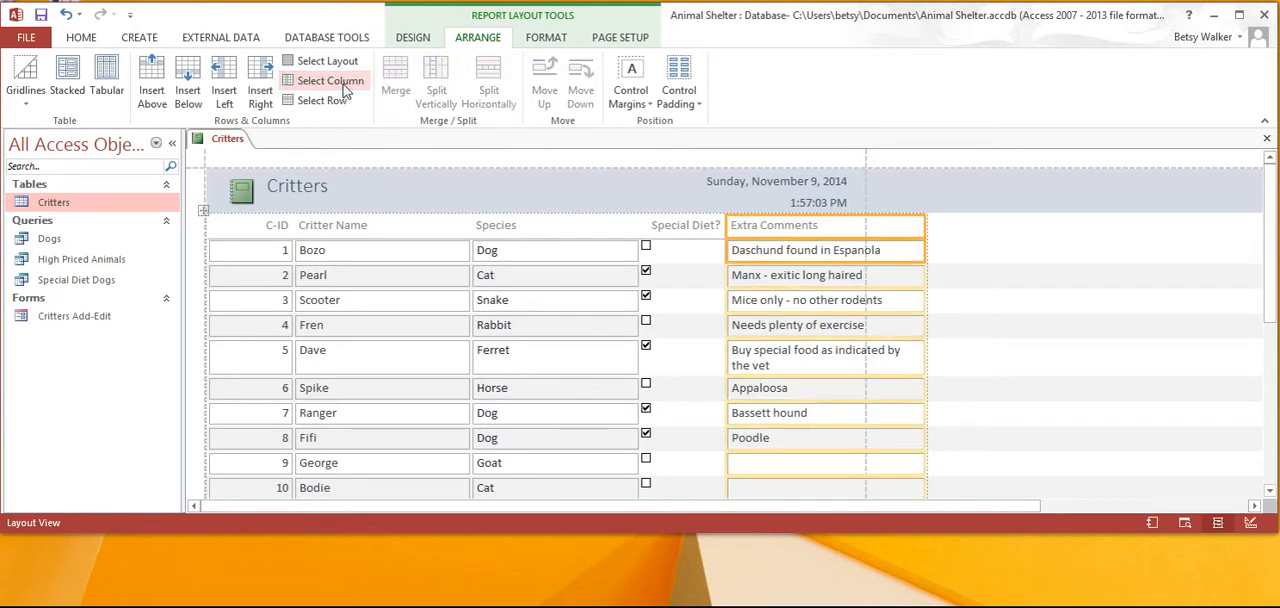
pyautogui.press('Delete')
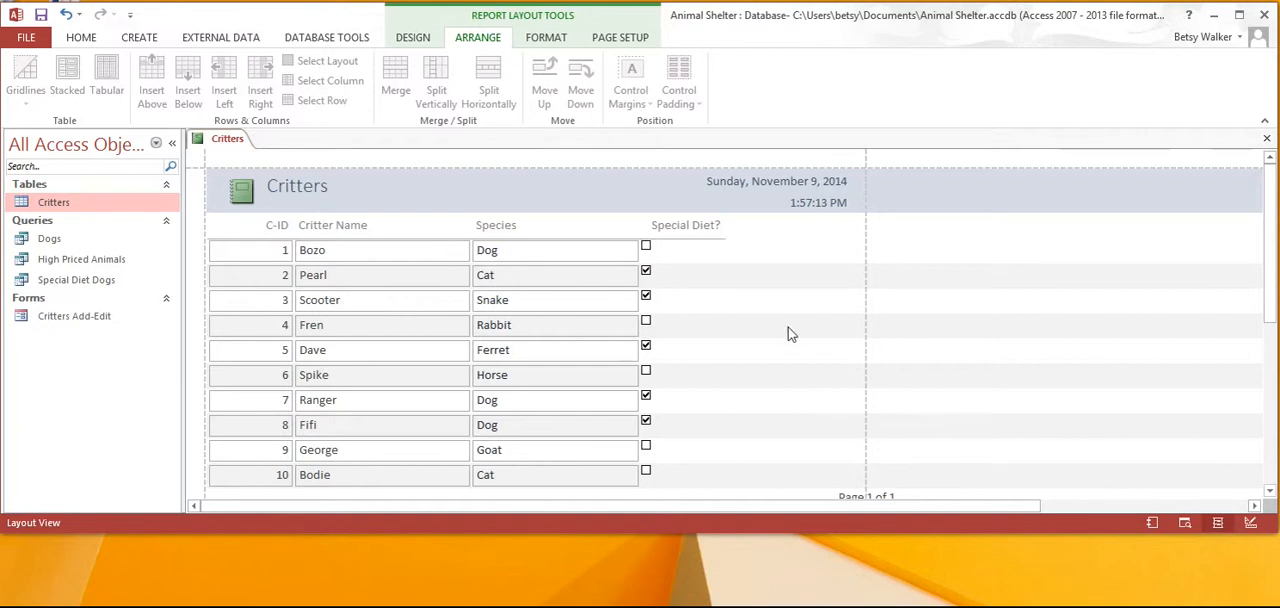
# Move the page number box in the report's footer inside the page boundary and narrow it from its left edge.
pyautogui.moveTo(1270, 220); pyautogui.dragTo(1276, 250)
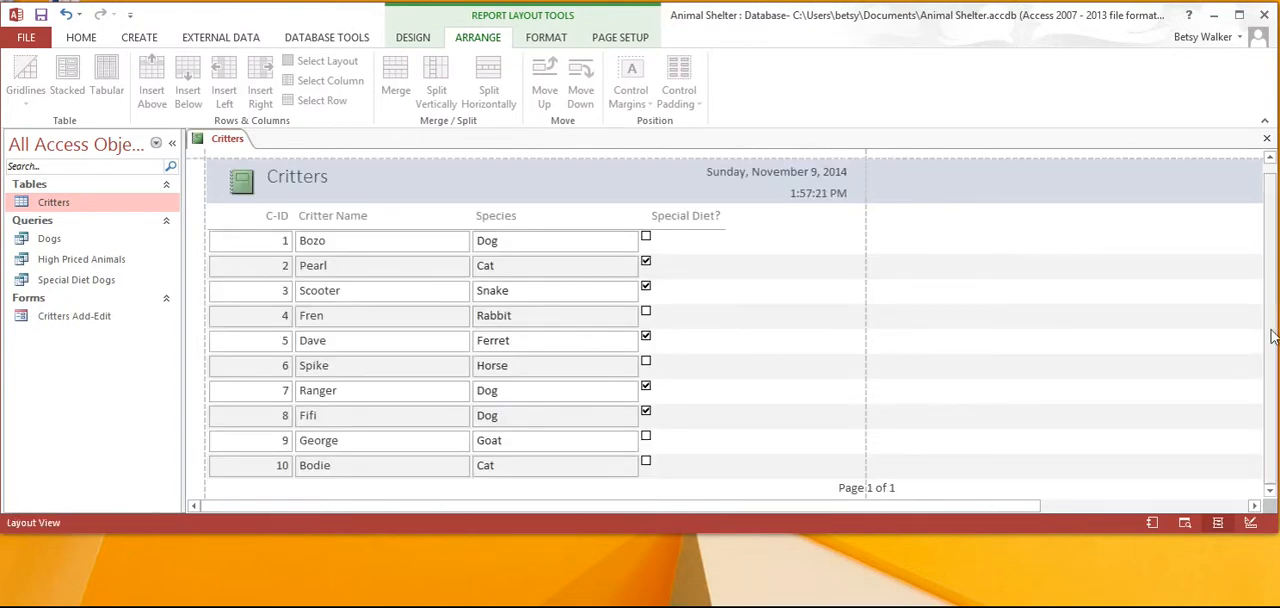
pyautogui.moveTo(1266, 388); pyautogui.dragTo(1265, 394)
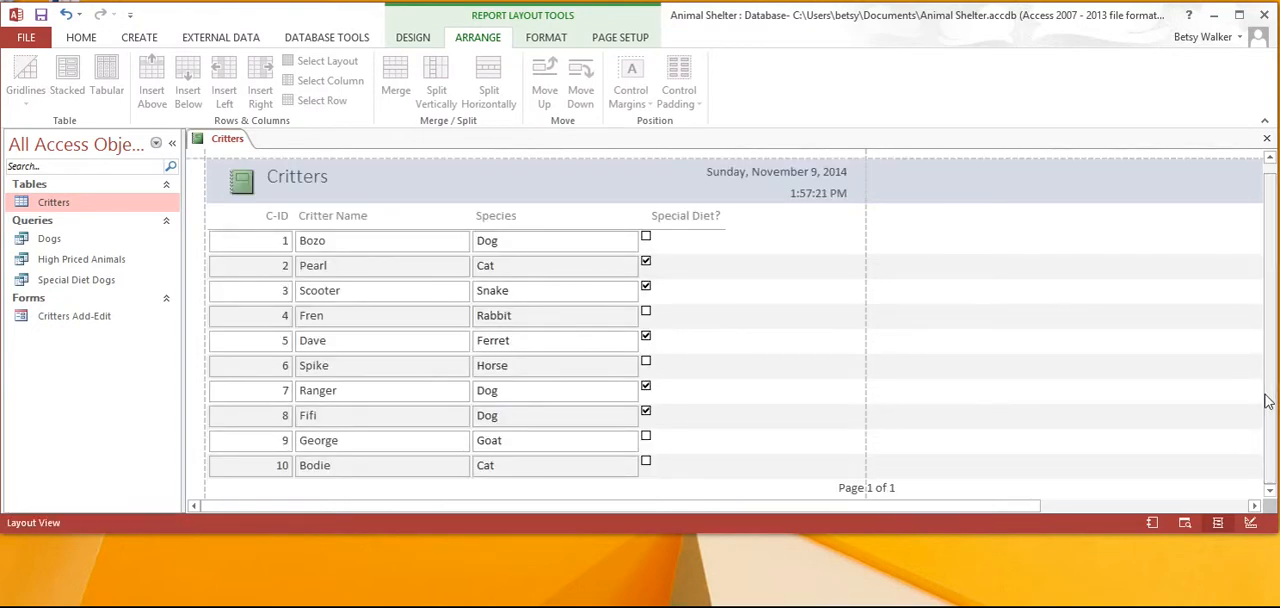
pyautogui.click(865, 492)
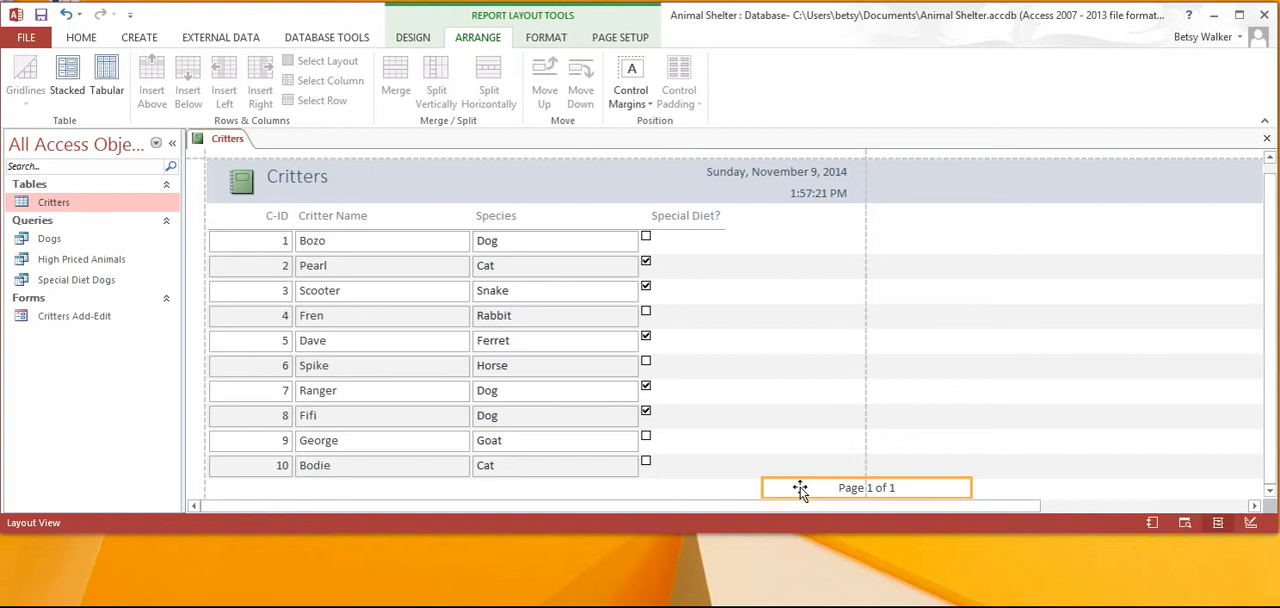
pyautogui.moveTo(800, 487); pyautogui.dragTo(694, 490)
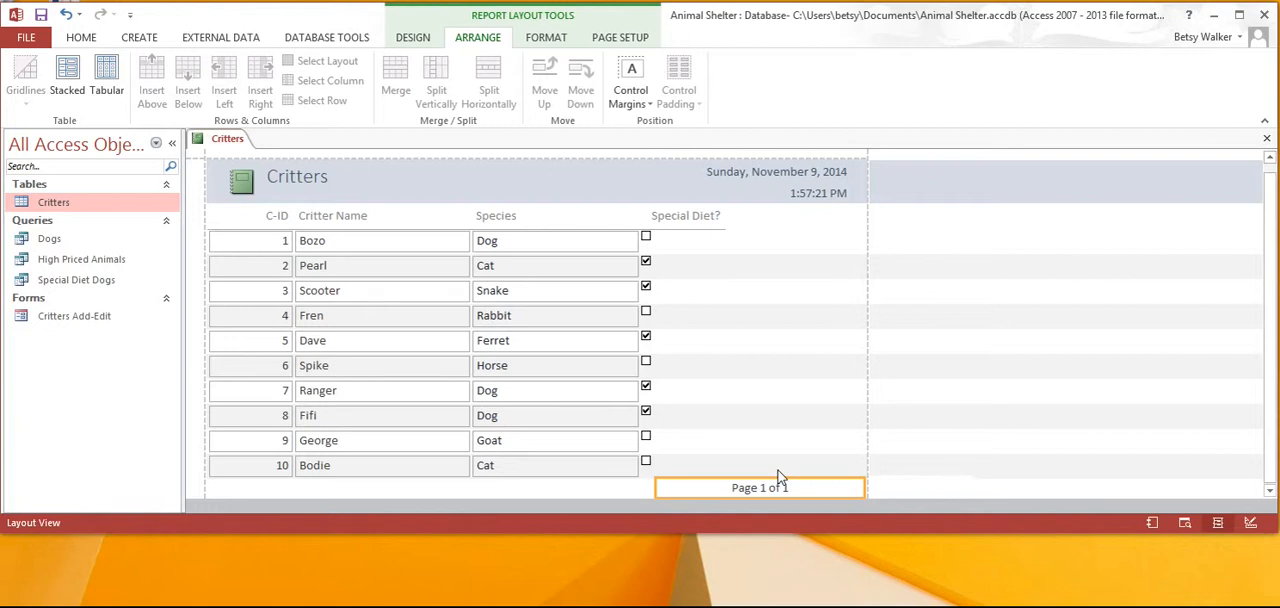
pyautogui.moveTo(655, 488); pyautogui.dragTo(752, 488)
# Add a Count Values total for the Special Diet? column and select the total's box beneath it.
pyautogui.click(660, 224)
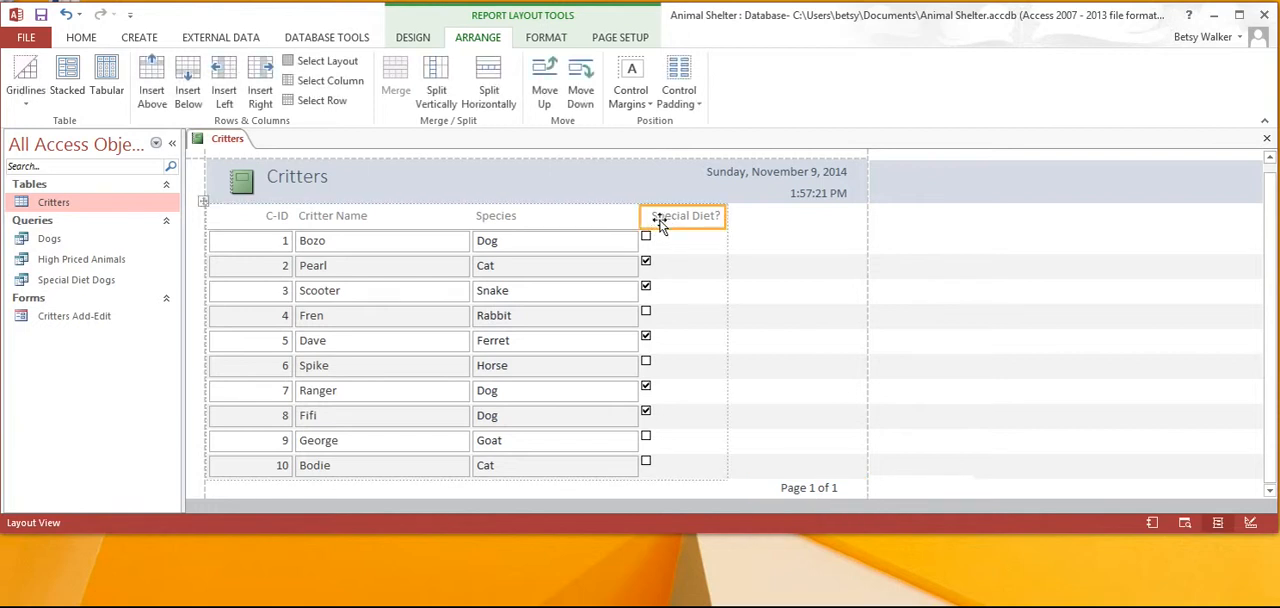
pyautogui.click(646, 242)
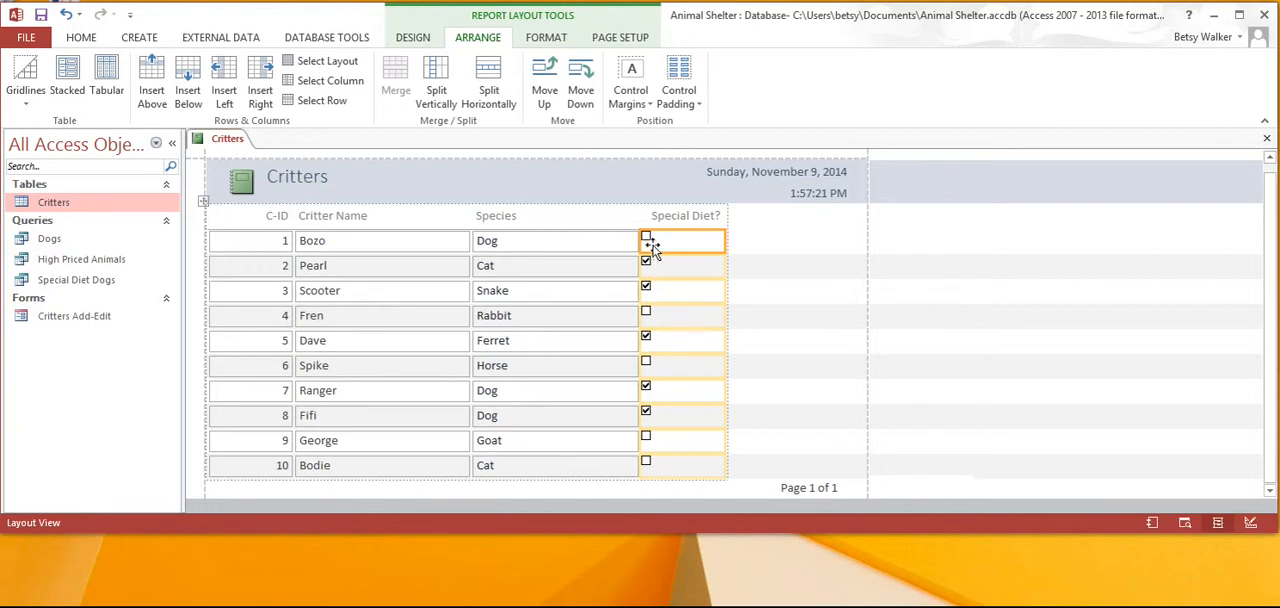
pyautogui.click(418, 38)
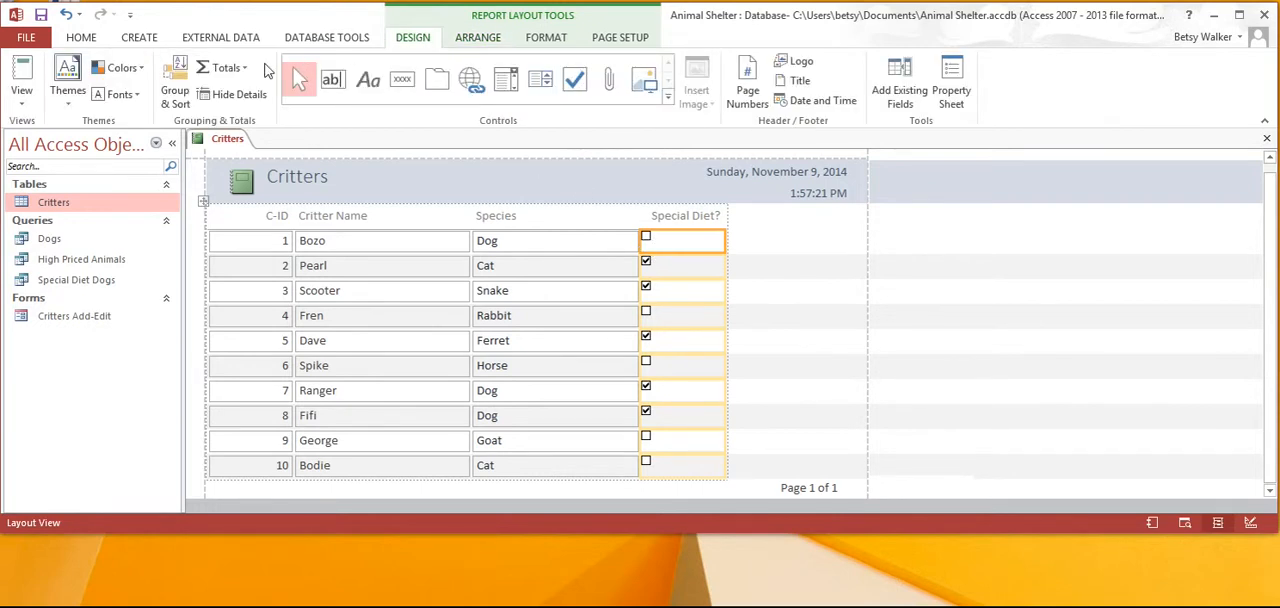
pyautogui.click(244, 69)
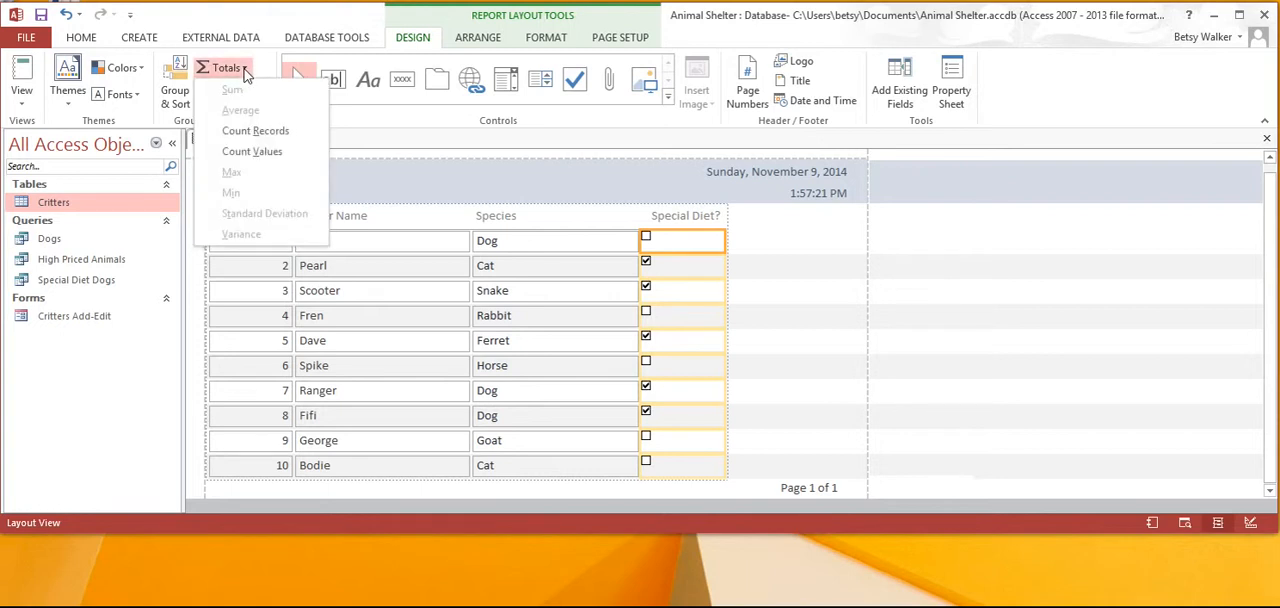
pyautogui.click(263, 152)
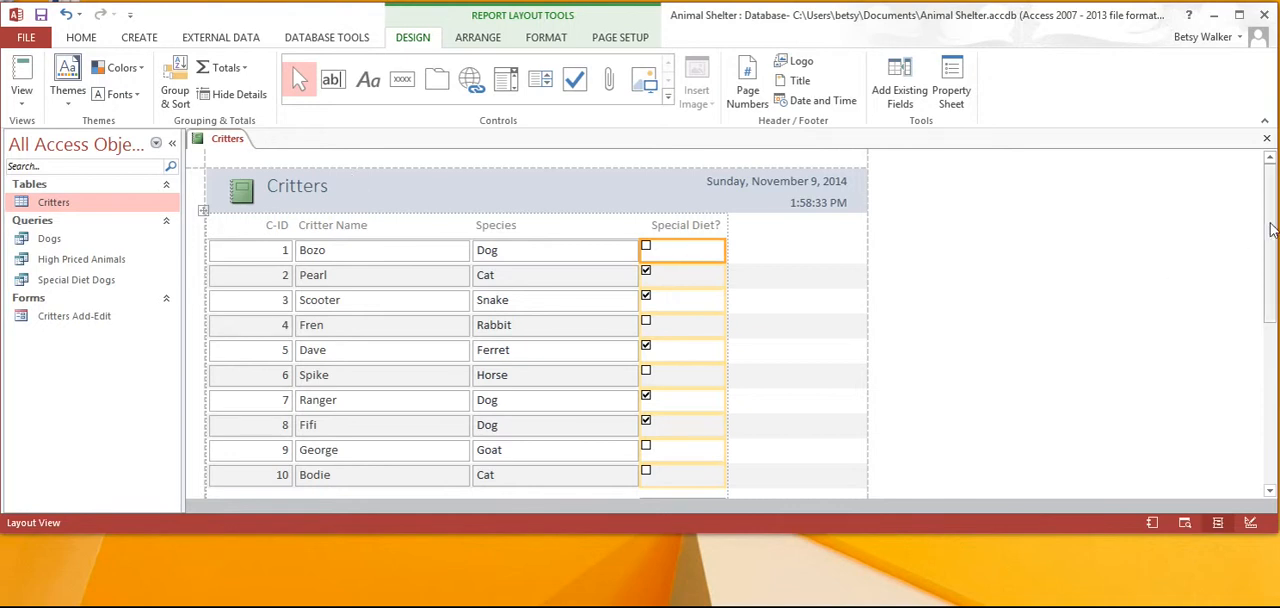
pyautogui.scroll(-2, 1266, 240)
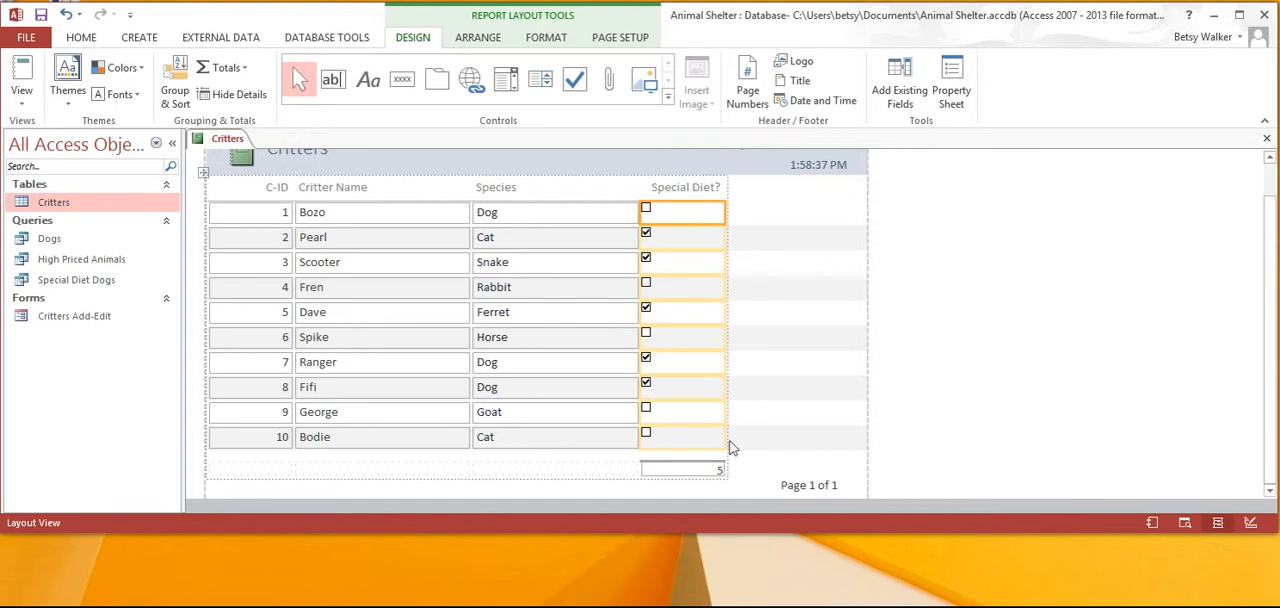
pyautogui.click(697, 470)
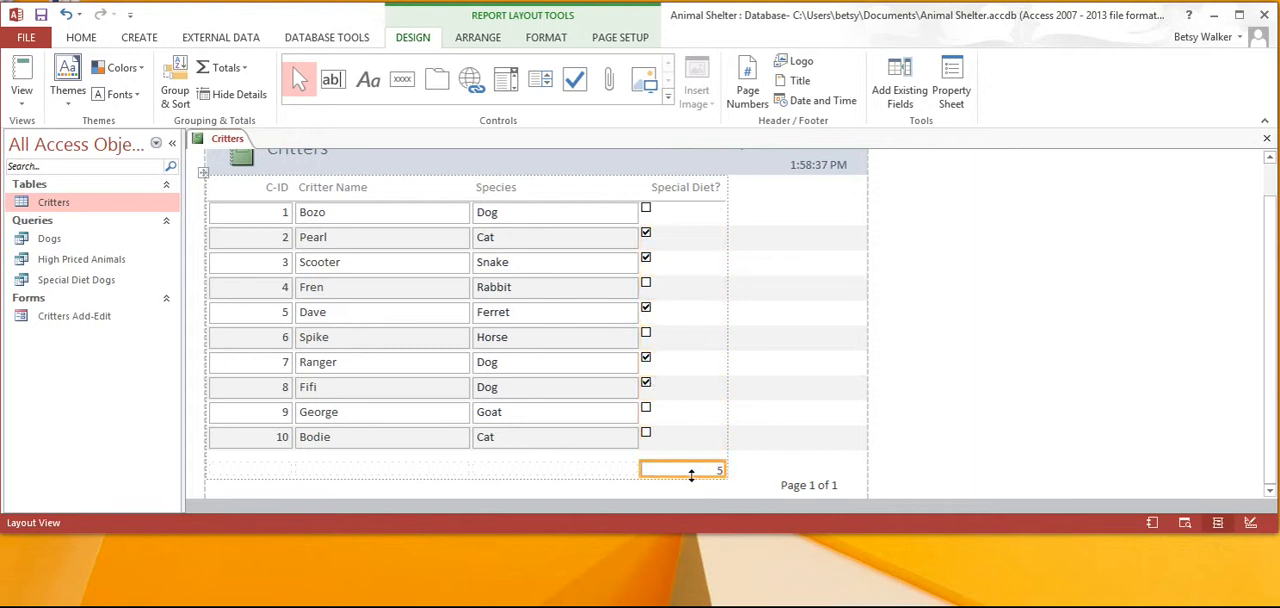
# Change the report's title text to "Shelter Feeding Needs".
pyautogui.scroll(1, 750, 470)
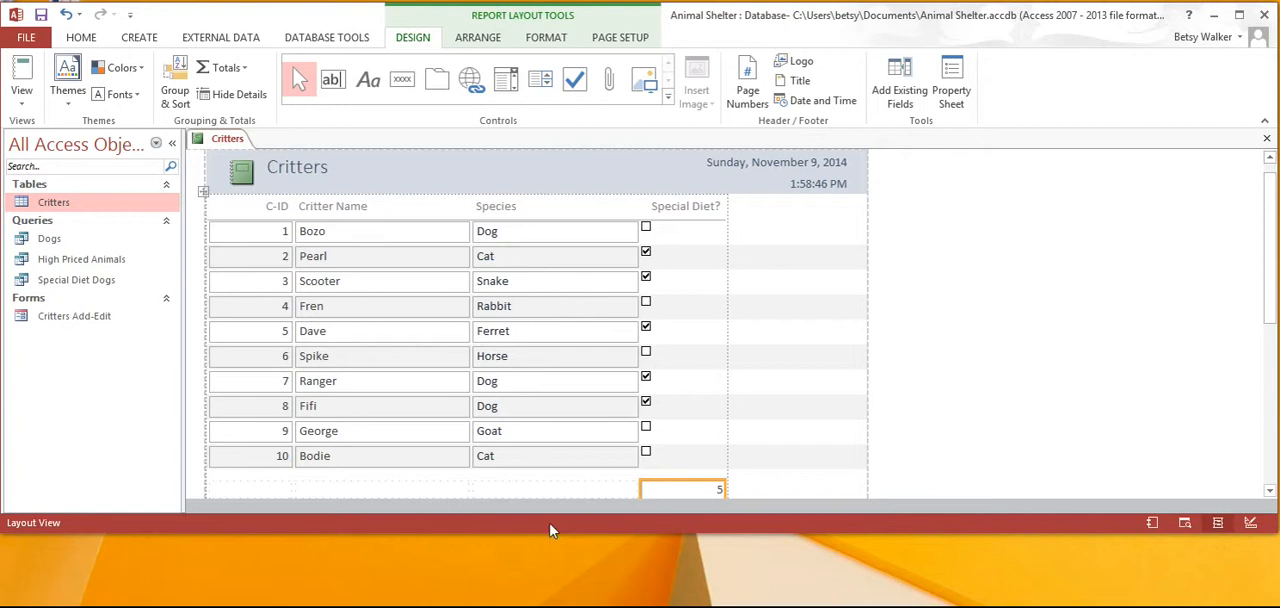
pyautogui.click(330, 172)
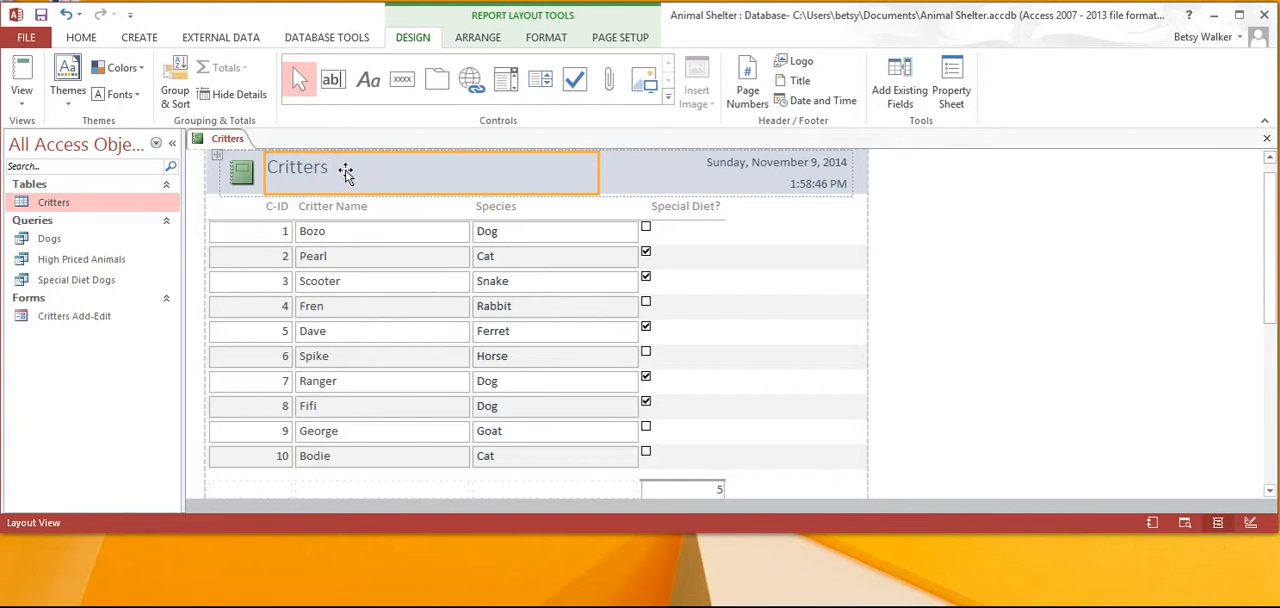
pyautogui.click(345, 172)
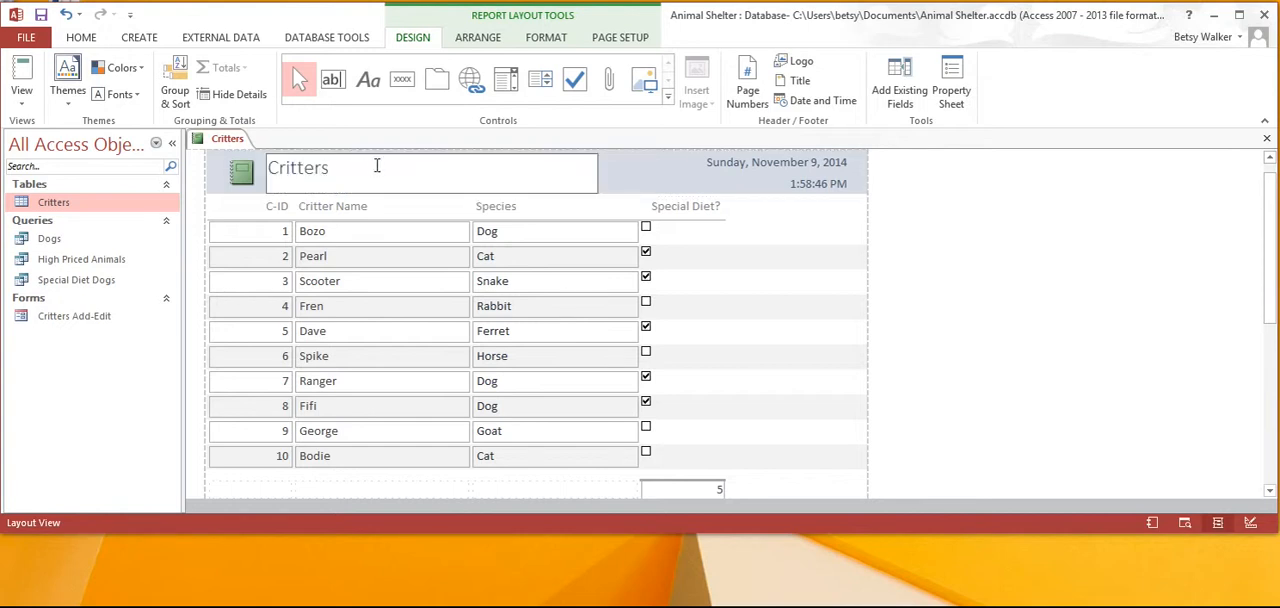
pyautogui.press('BackSpace')
pyautogui.press('BackSpace')
pyautogui.press('BackSpace')
pyautogui.press('BackSpace')
pyautogui.press('BackSpace')
pyautogui.press('BackSpace')
pyautogui.press('BackSpace')
pyautogui.press('BackSpace')
pyautogui.write('Shelter Feeding')
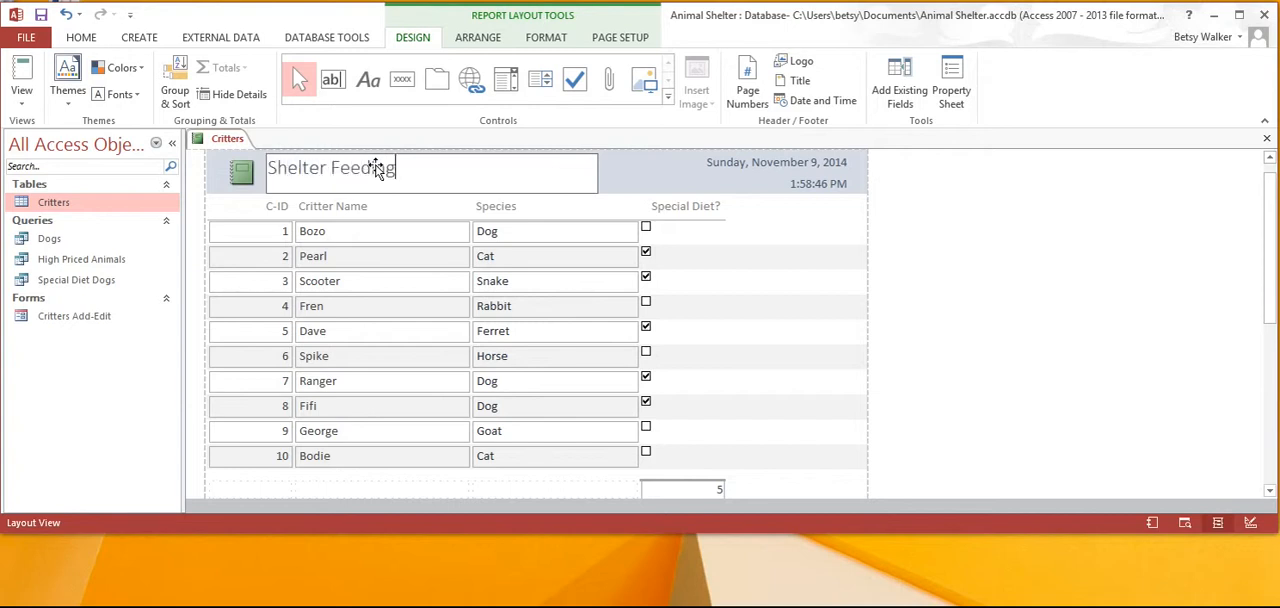
pyautogui.write(' Needs')
# Finish editing the title and save the report under the name "Shelter Feeding Needs".
pyautogui.click(672, 182)
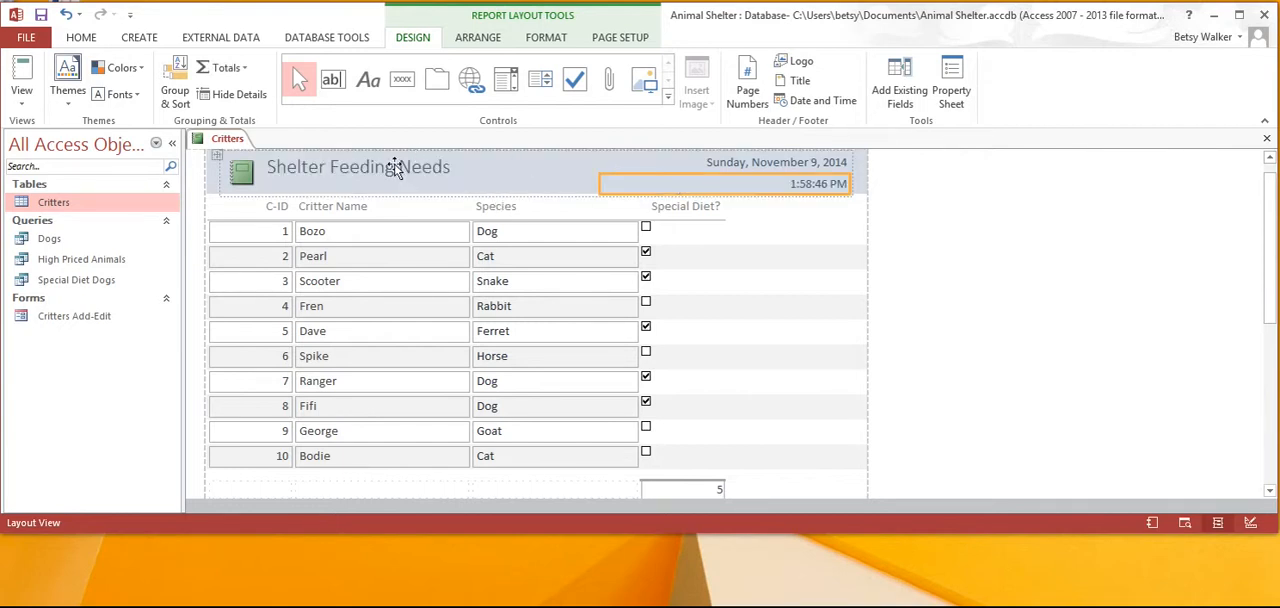
pyautogui.click(40, 14)
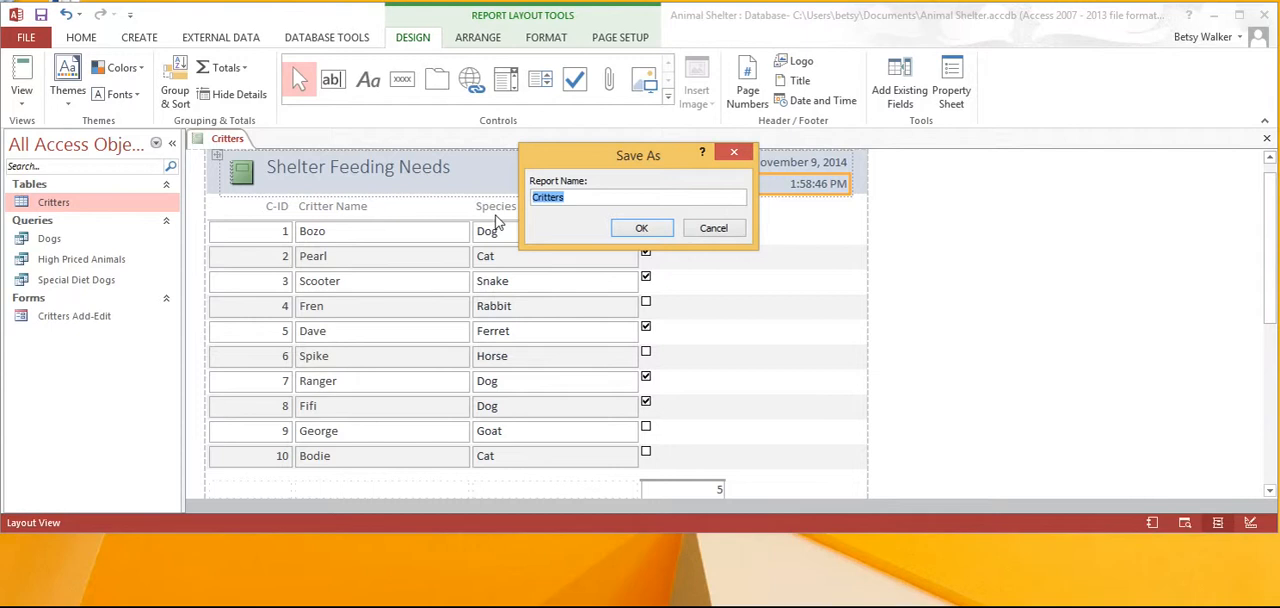
pyautogui.write('Shelter Feedign N')
pyautogui.press('BackSpace')
pyautogui.press('BackSpace')
pyautogui.press('BackSpace')
pyautogui.press('BackSpace')
pyautogui.press('BackSpace')
pyautogui.write('ing Needs')
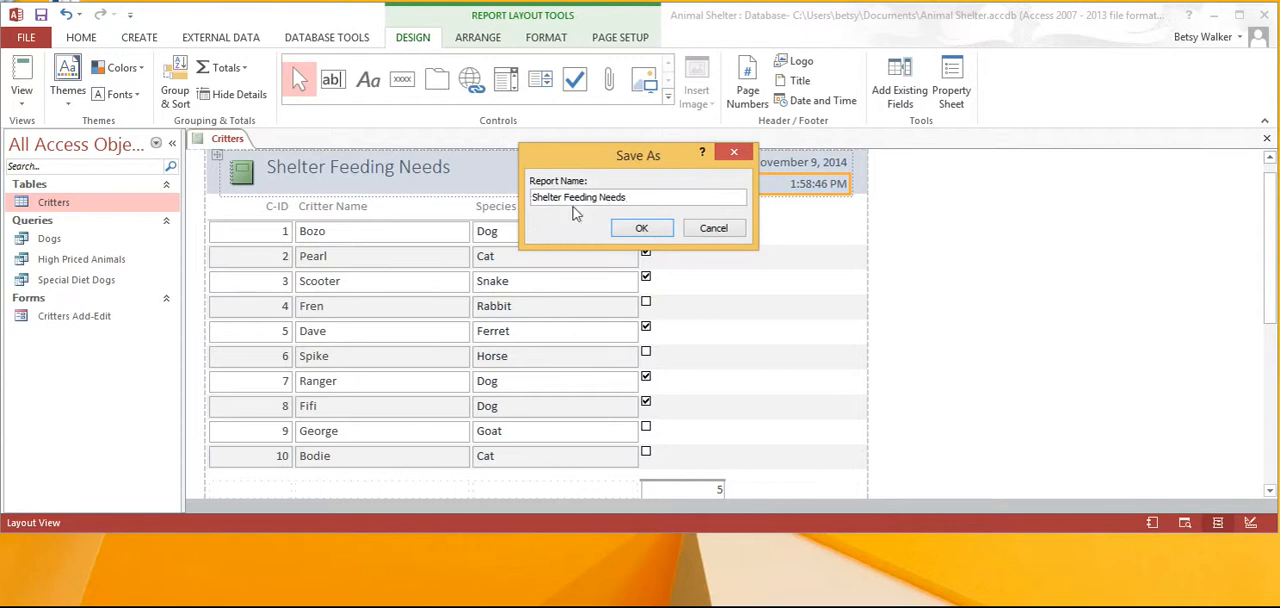
pyautogui.click(644, 230)
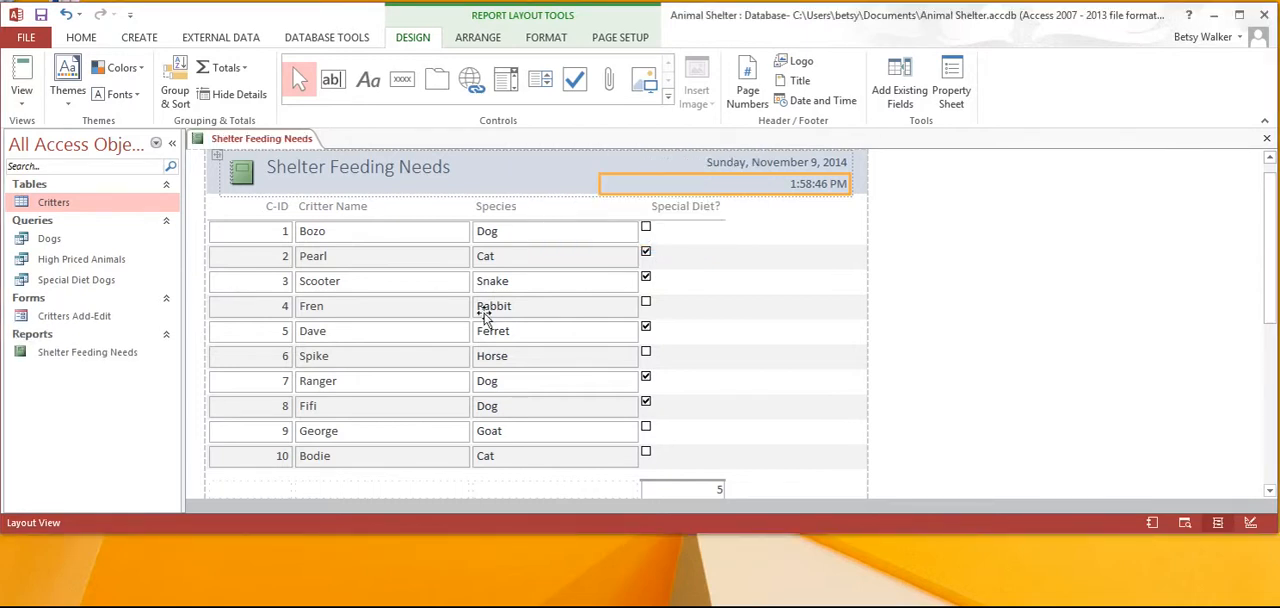
# Close the report layout and reopen the saved Shelter Feeding Needs report to review it.
pyautogui.click(1267, 139)
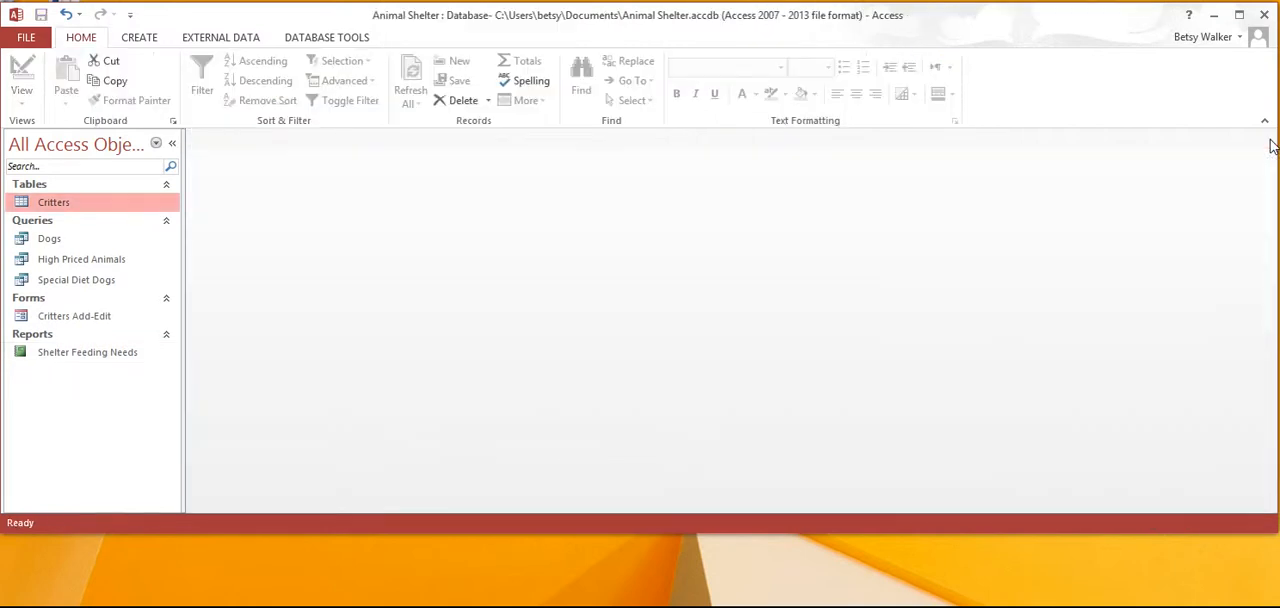
pyautogui.doubleClick(62, 364)
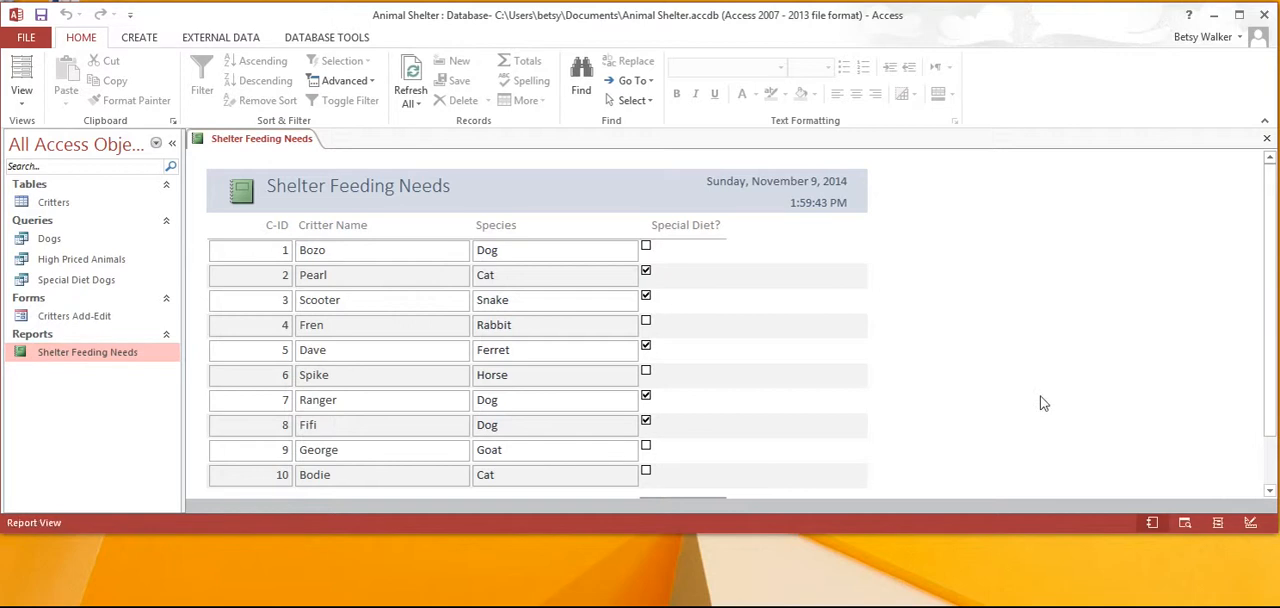
pyautogui.moveTo(1267, 296)
pyautogui.mouseDown()
pyautogui.moveTo(1273, 390)
pyautogui.moveTo(1265, 287)
pyautogui.mouseUp()
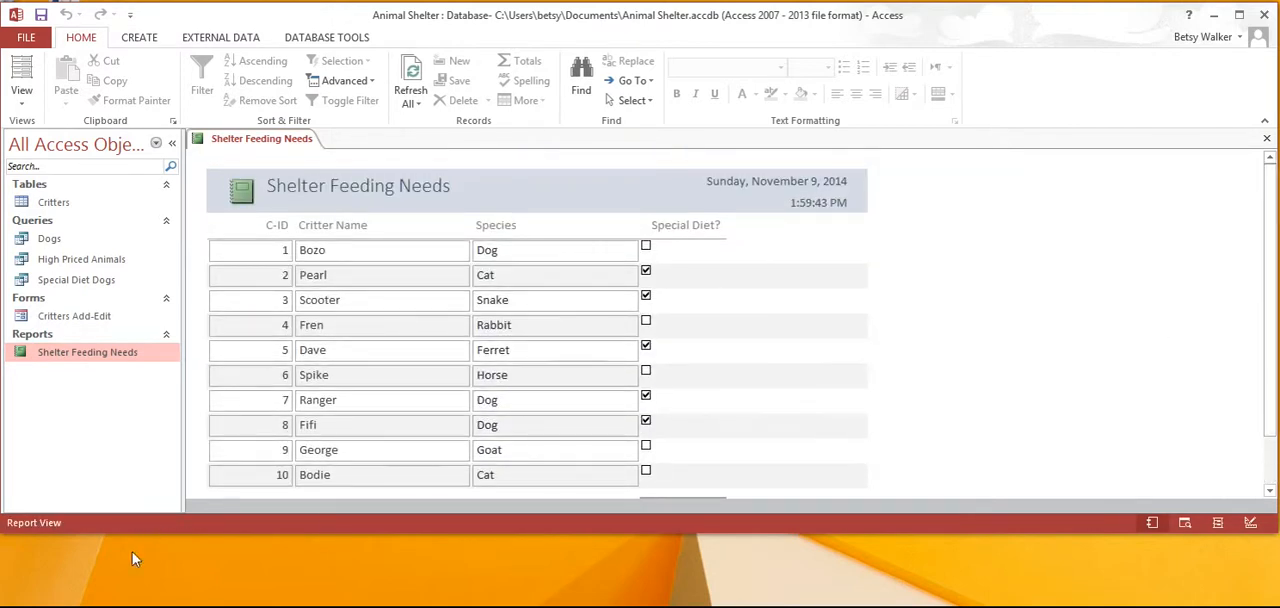